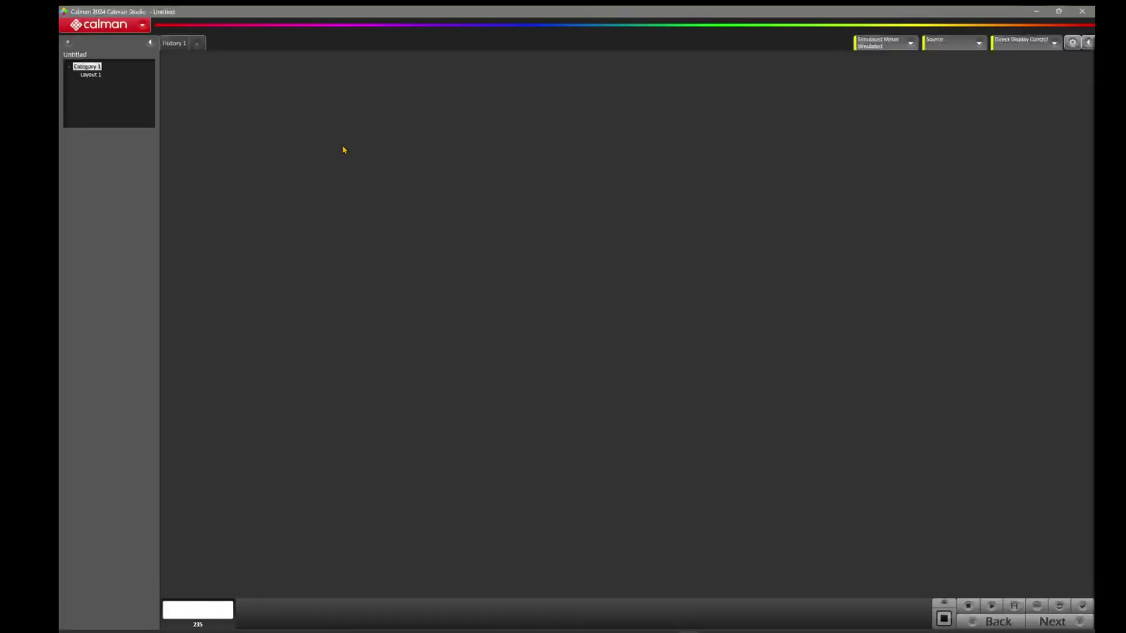
- Load the AutoCal - AJA ColorBox template from Open WorkFlow Template > Display Specific
left_click(124, 26)
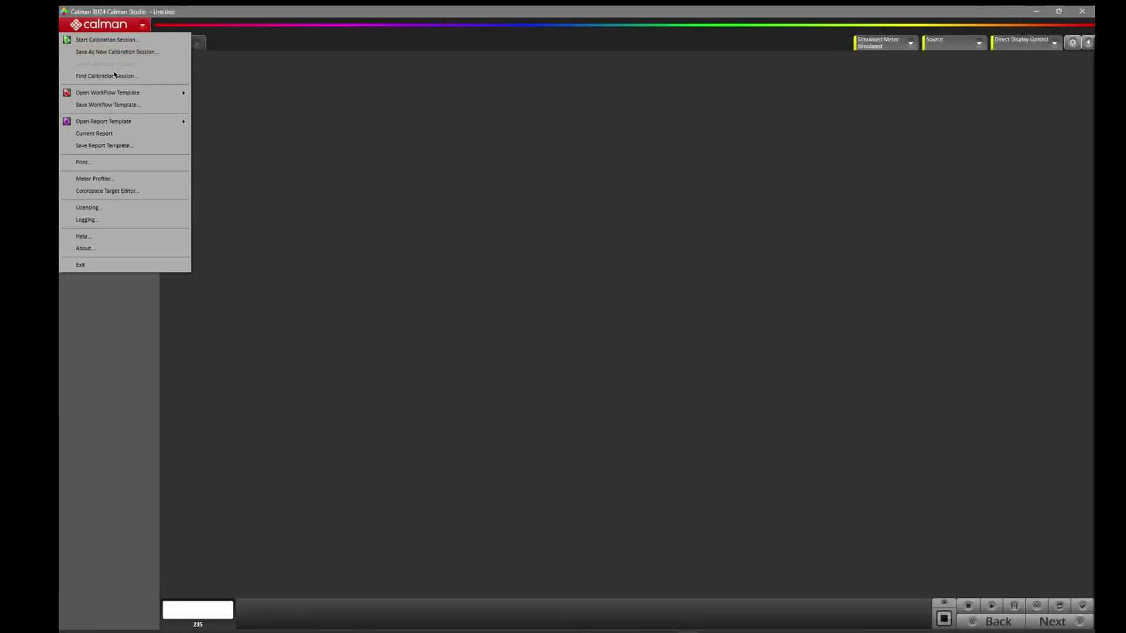
mouse_move(109, 96)
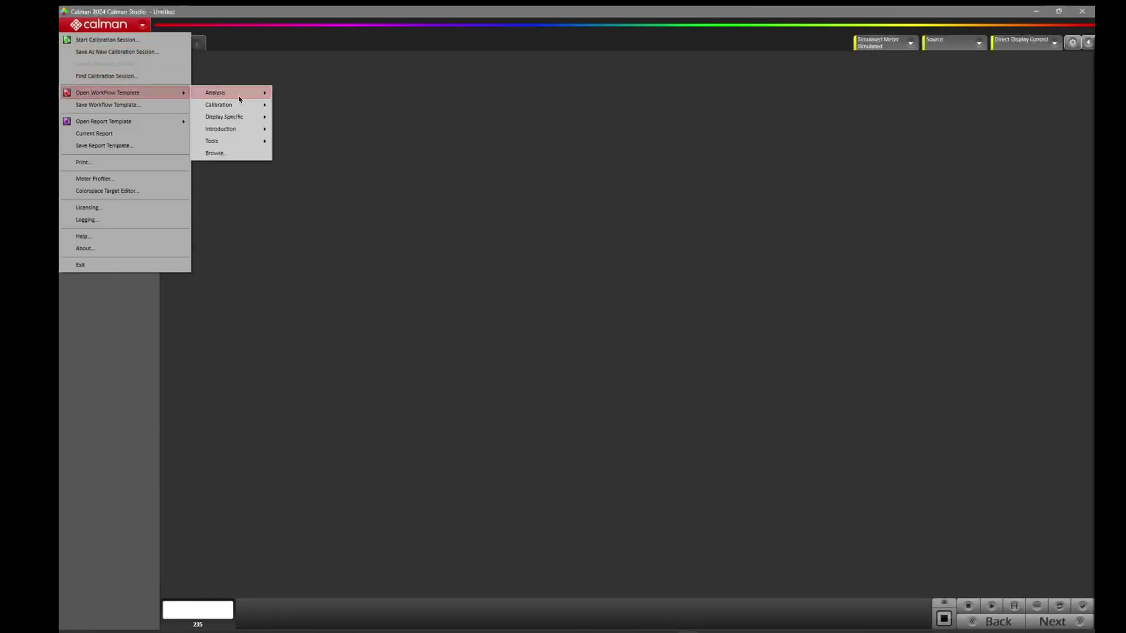
mouse_move(243, 117)
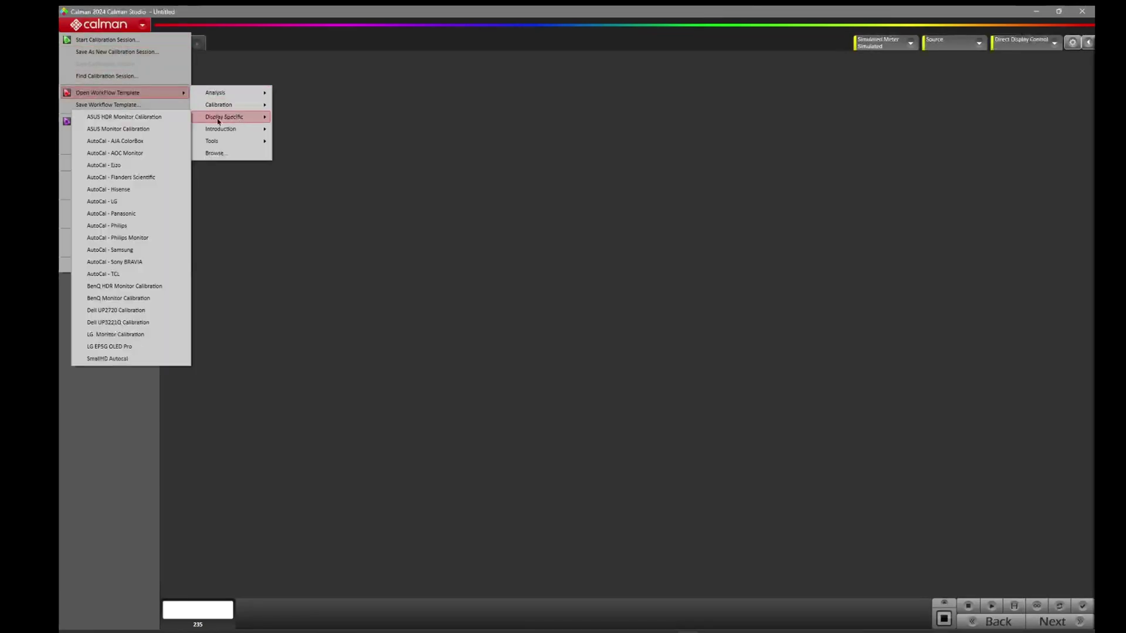
left_click(147, 141)
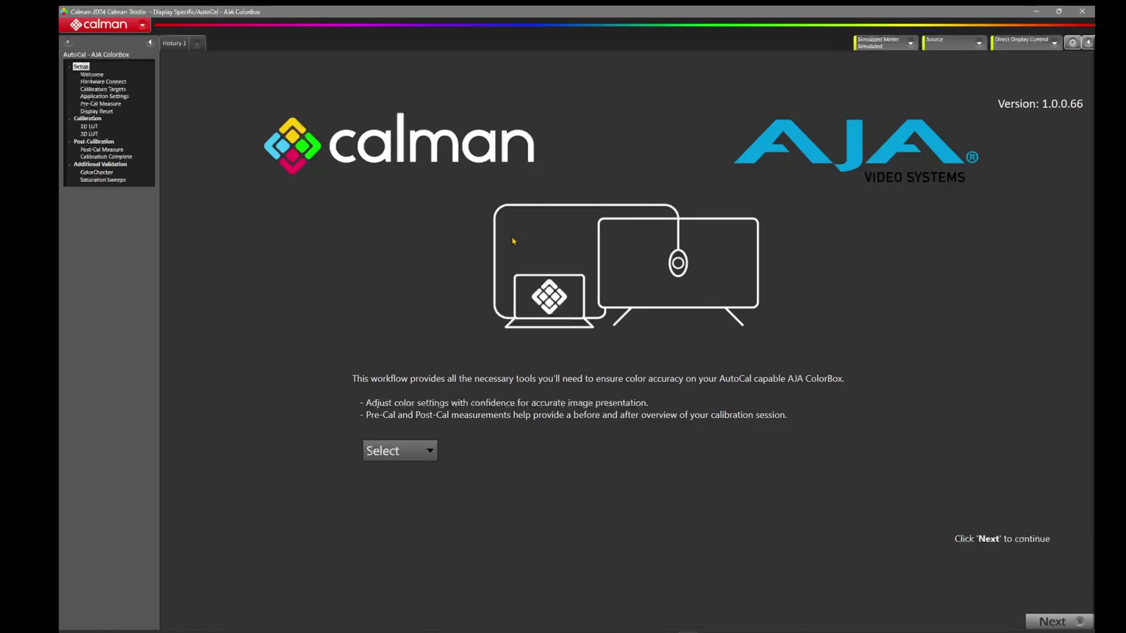
- Choose SDR from the welcome page's Select dropdown
left_click(426, 451)
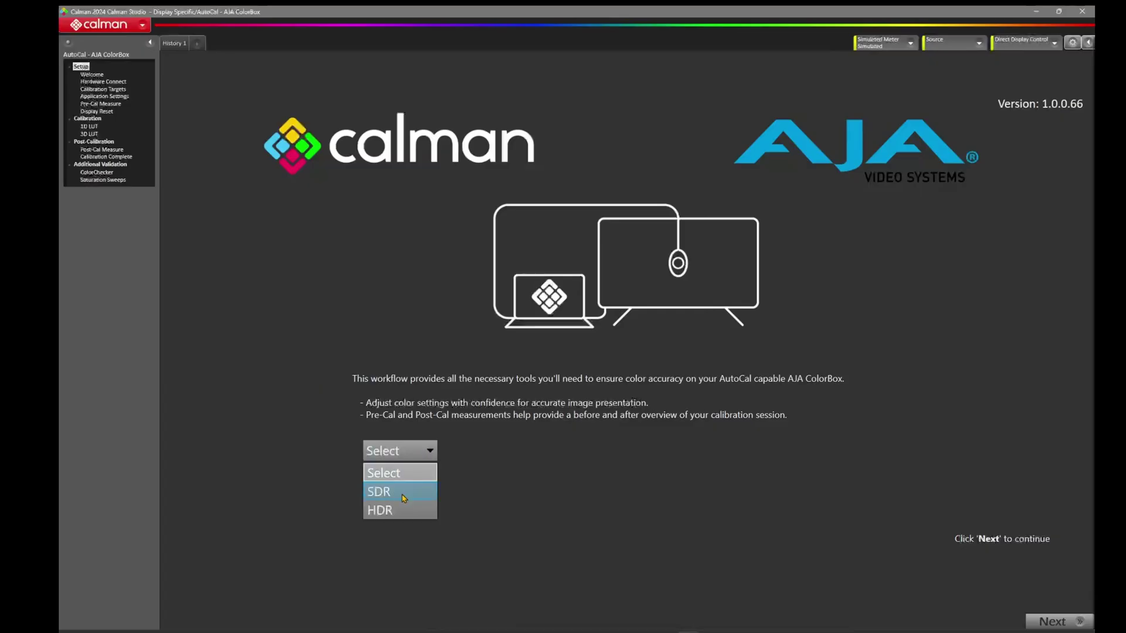
left_click(403, 496)
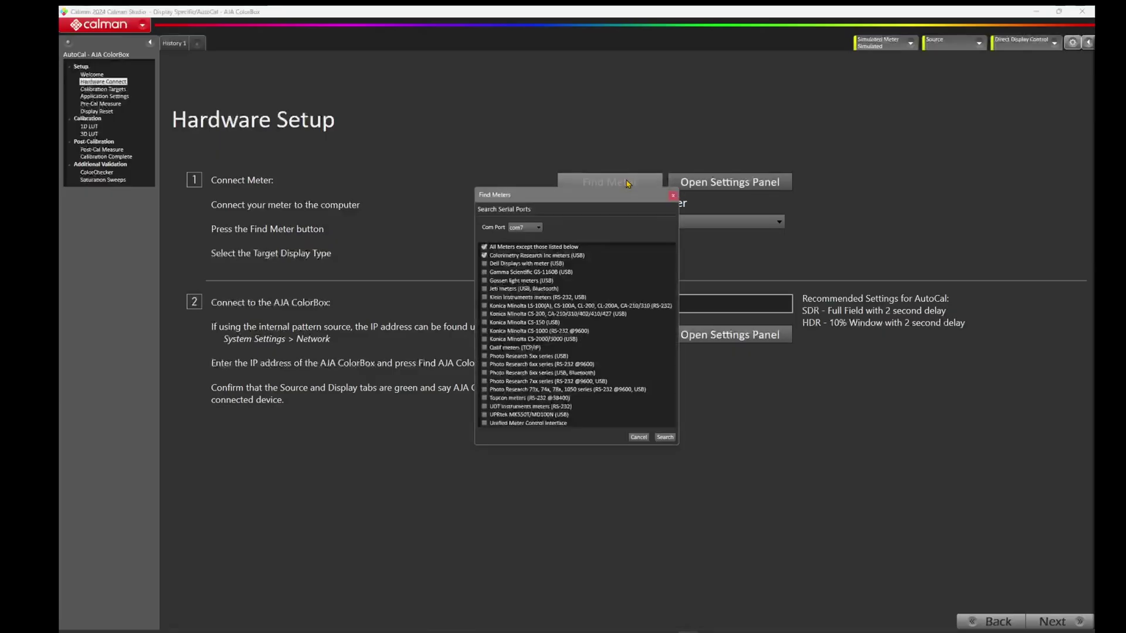
- Search for meters with Colorimetry Research excluded, and set the display type to Eizo CG319X
left_click(484, 256)
left_click(665, 438)
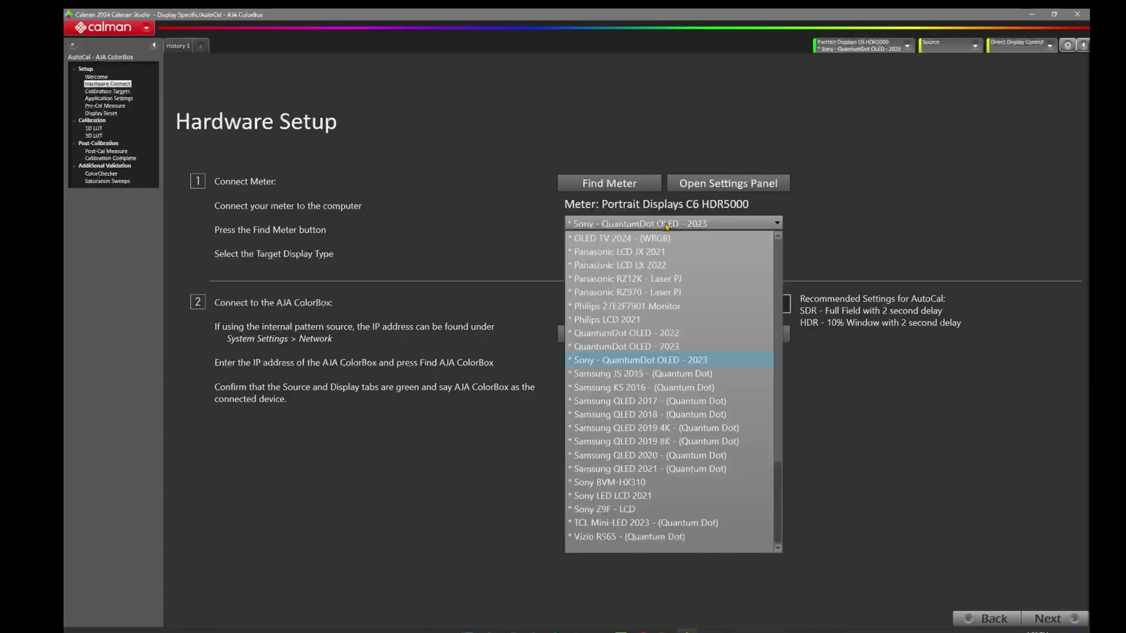
scroll(756, 469, "up", 5)
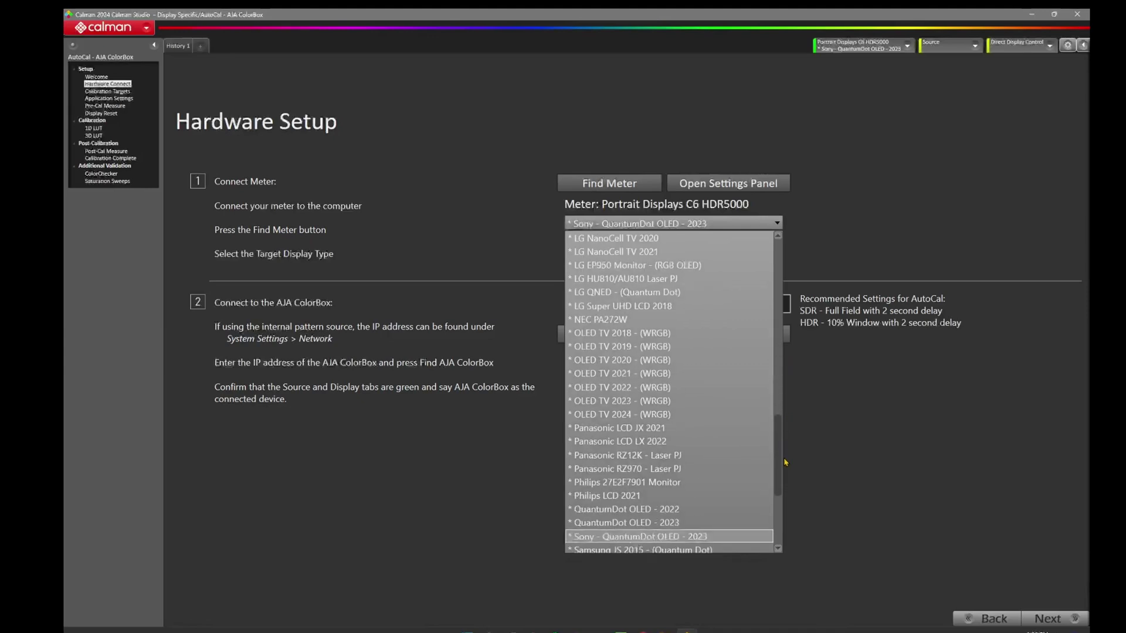
scroll(713, 334, "up", 5)
left_click(647, 306)
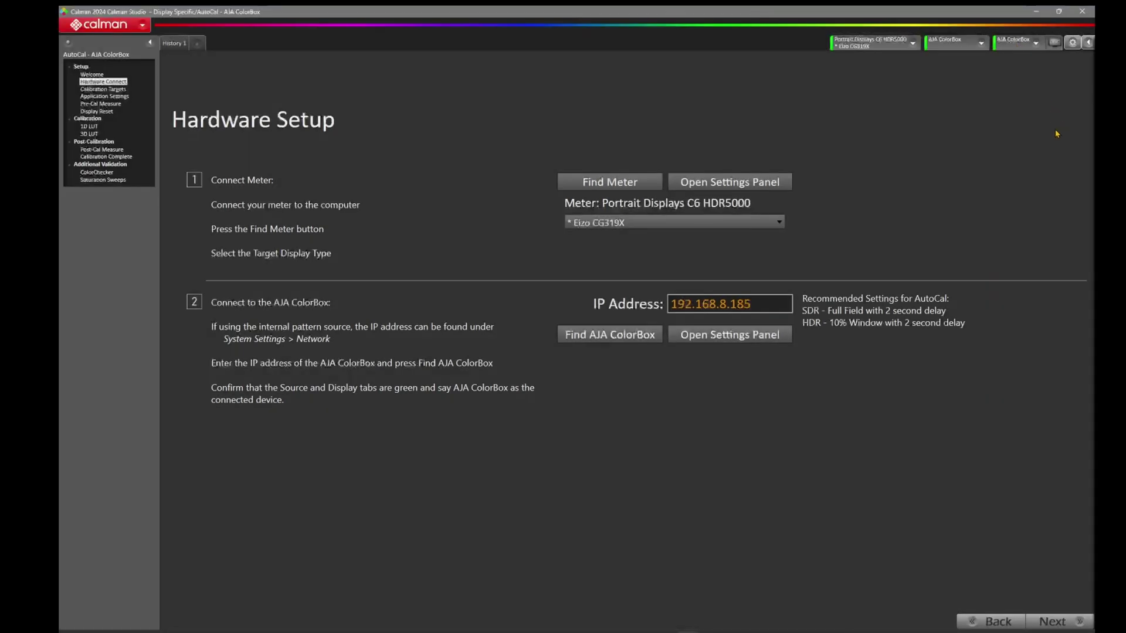
- With the ColorBox at 192.168.8.185 connected, continue to Calibration Targets
left_click(1048, 623)
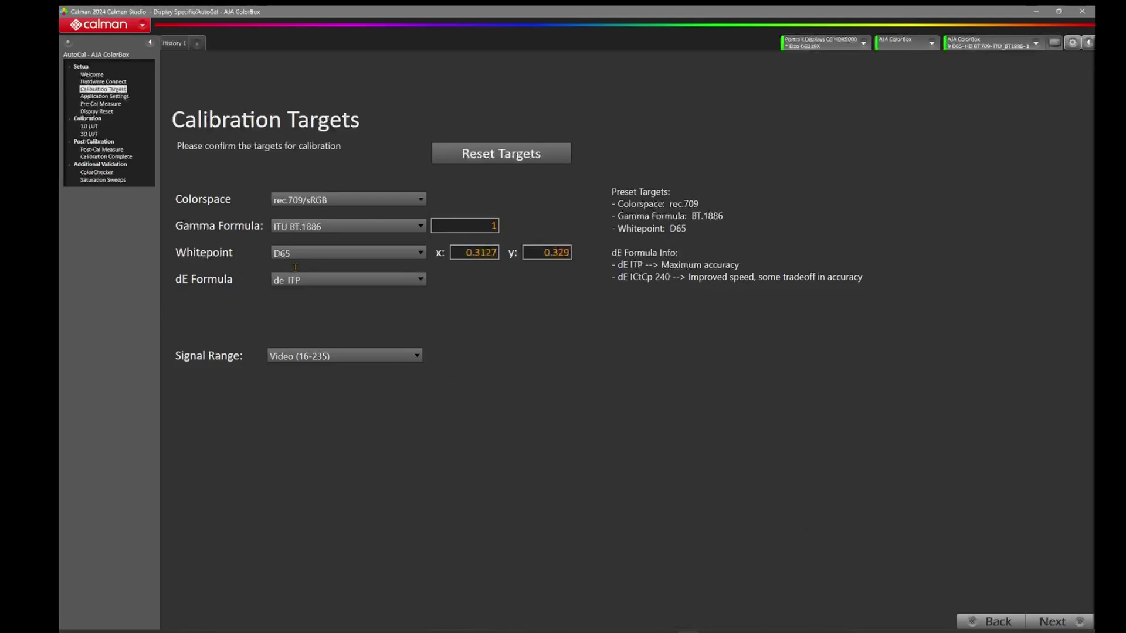
- Set the gamma formula to Power 2.4 and keep the Video (16-235) signal range
left_click(354, 227)
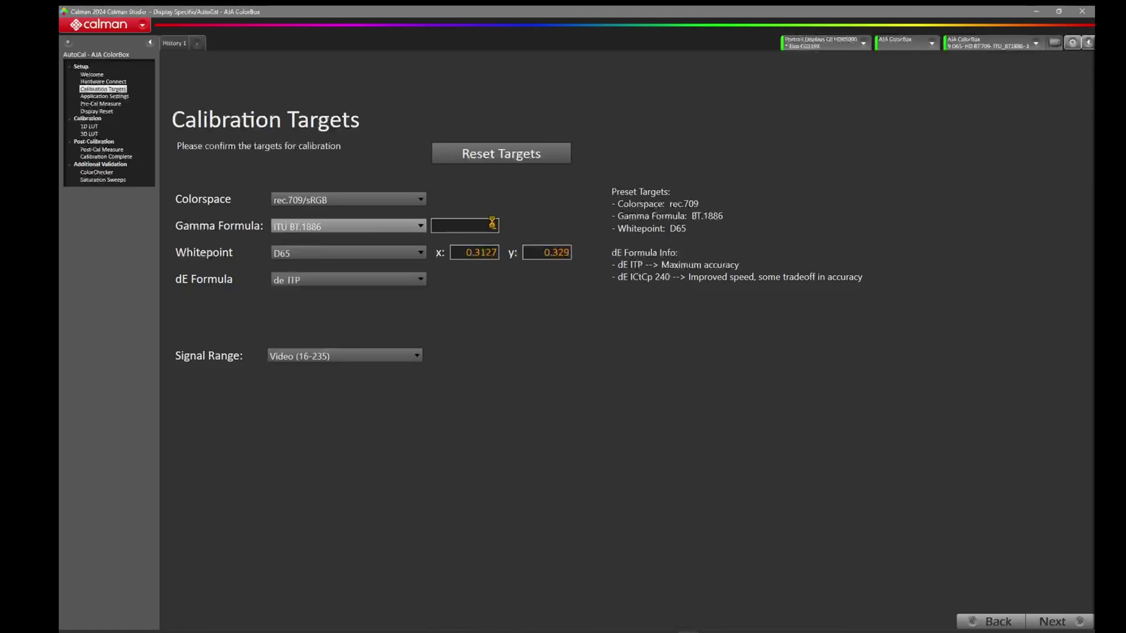
key("Tab")
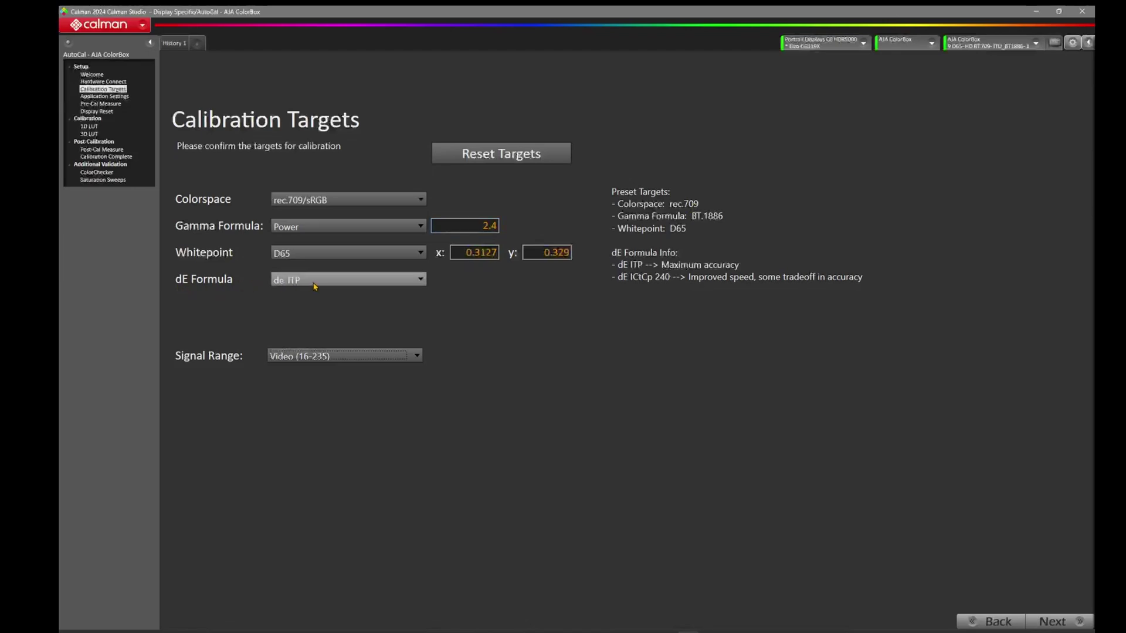
left_click(336, 320)
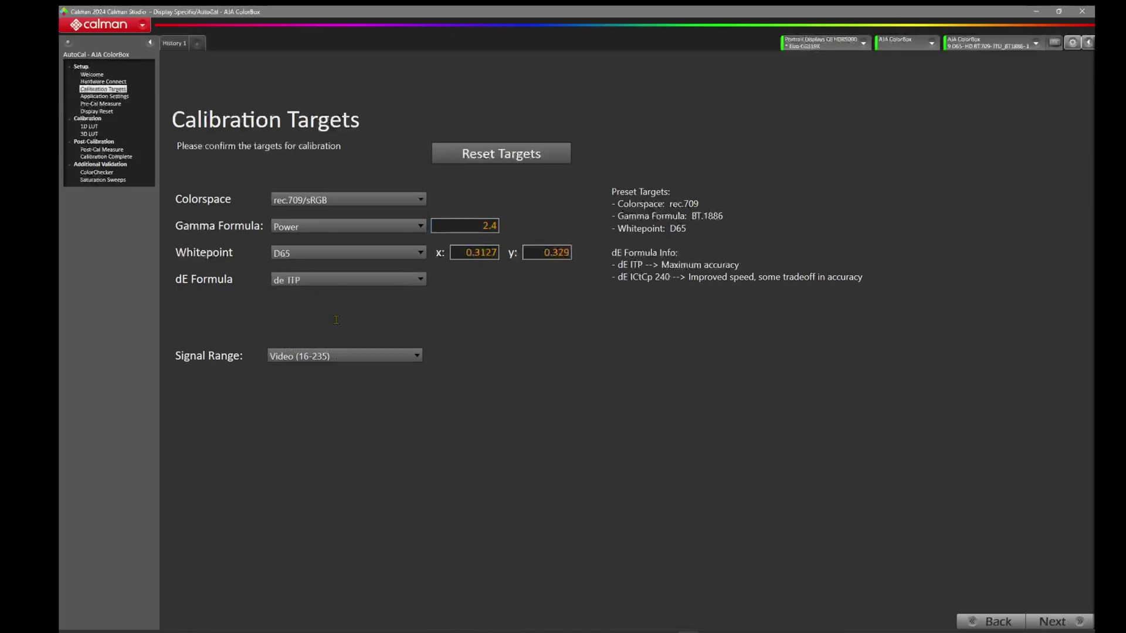
left_click(337, 357)
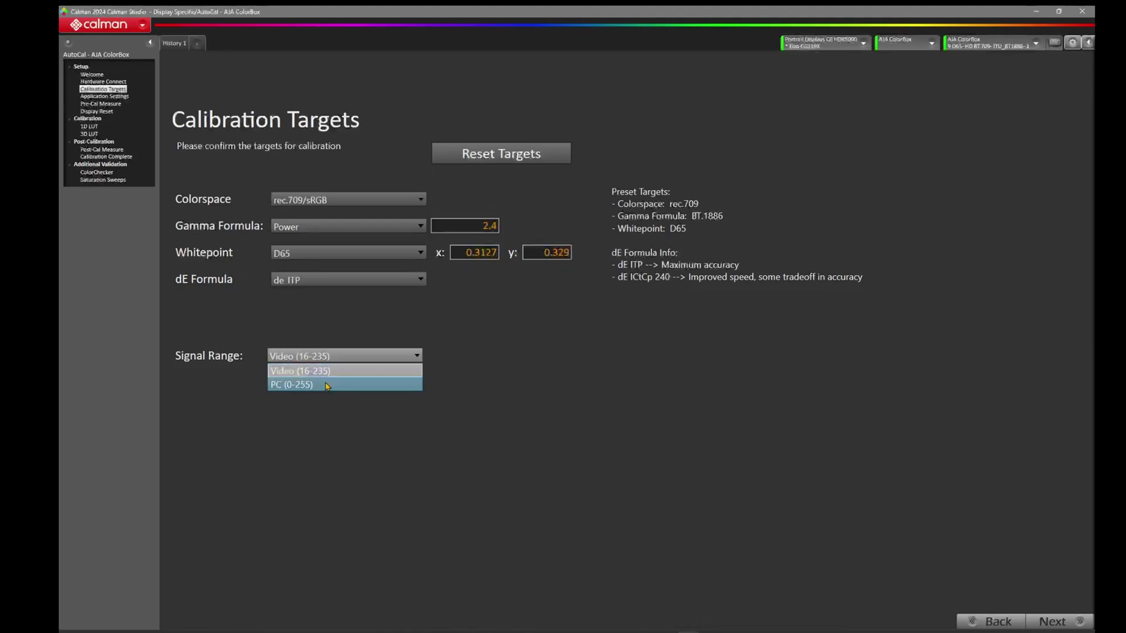
left_click(706, 428)
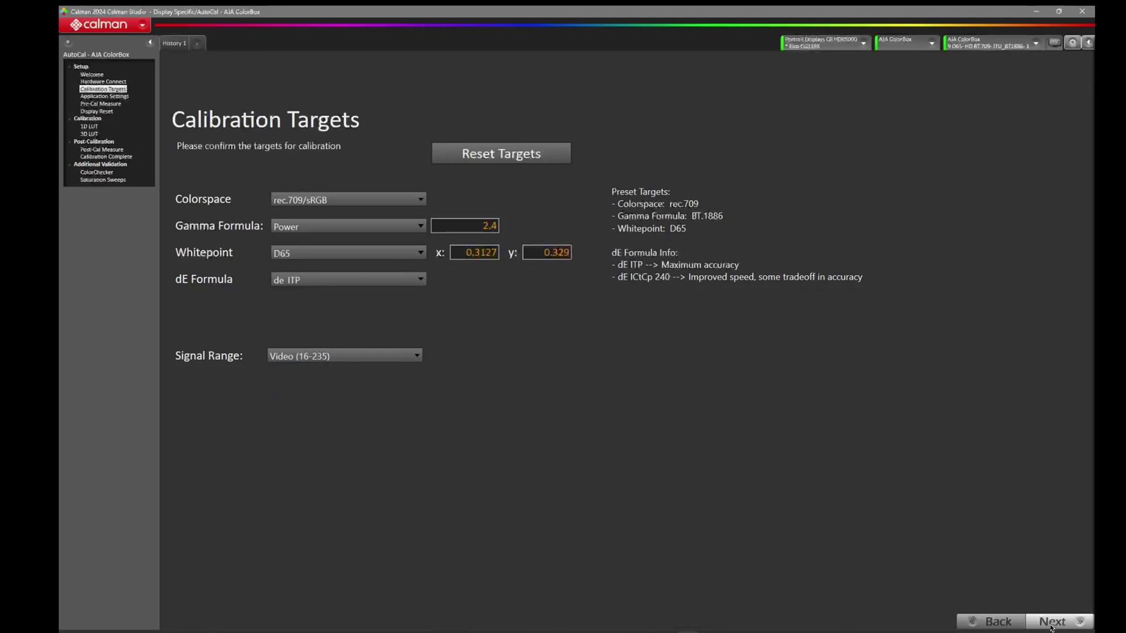
left_click(1052, 623)
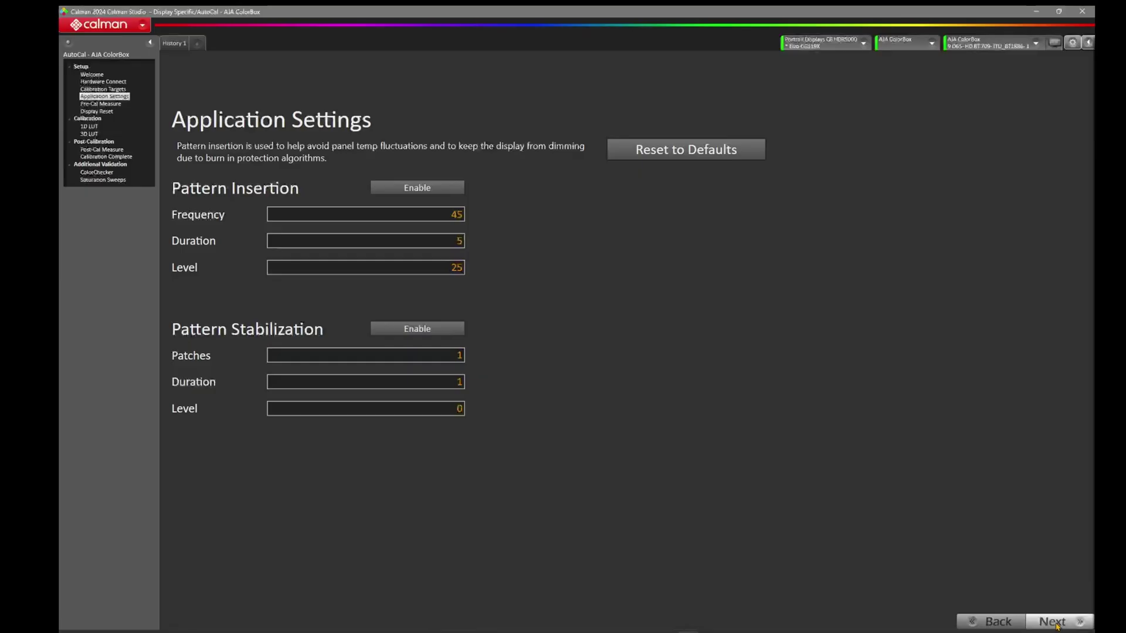
- Accept the default Application Settings and continue to Pre-Cal Measure
left_click(1055, 622)
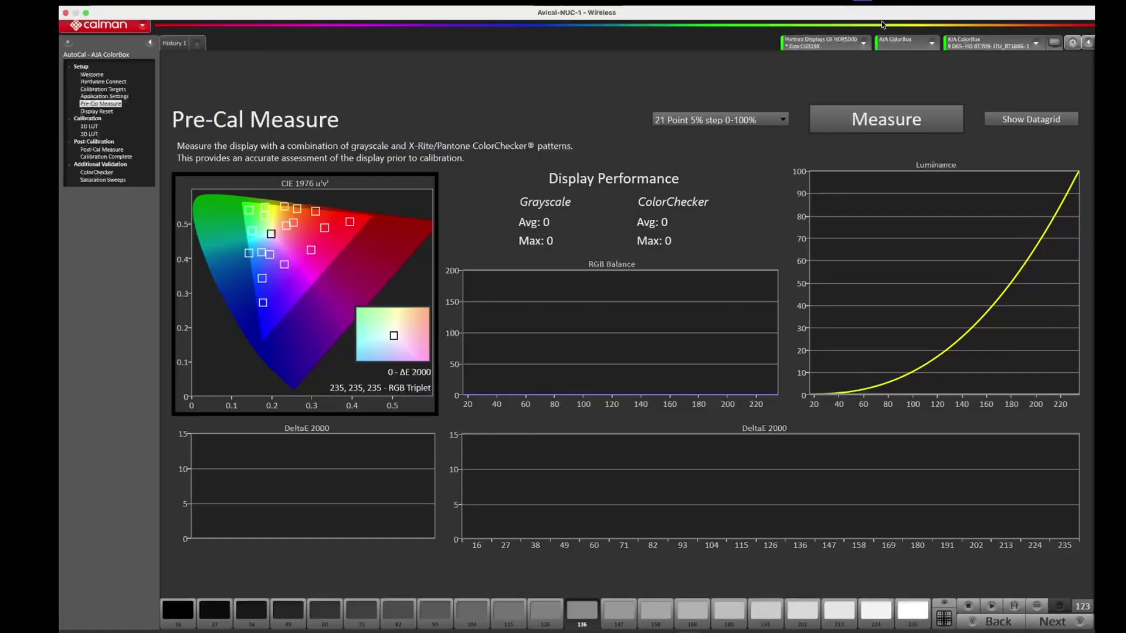
- Keep Sharpness as the specialty pattern and run the 21-point pre-calibration measurement
left_click(900, 45)
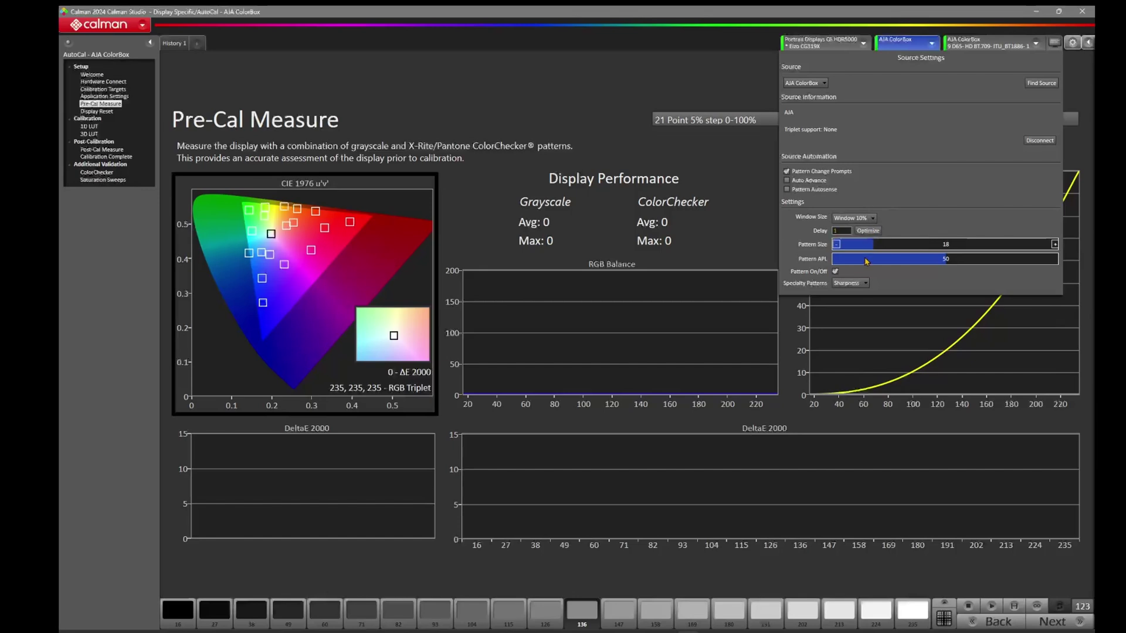
left_click(861, 285)
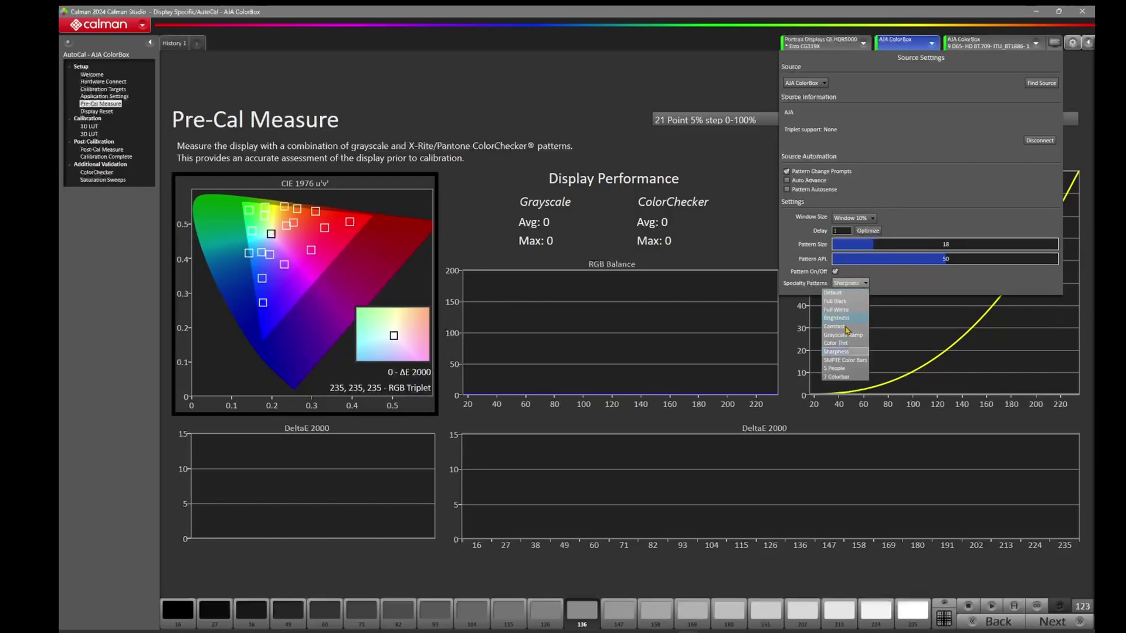
left_click(845, 351)
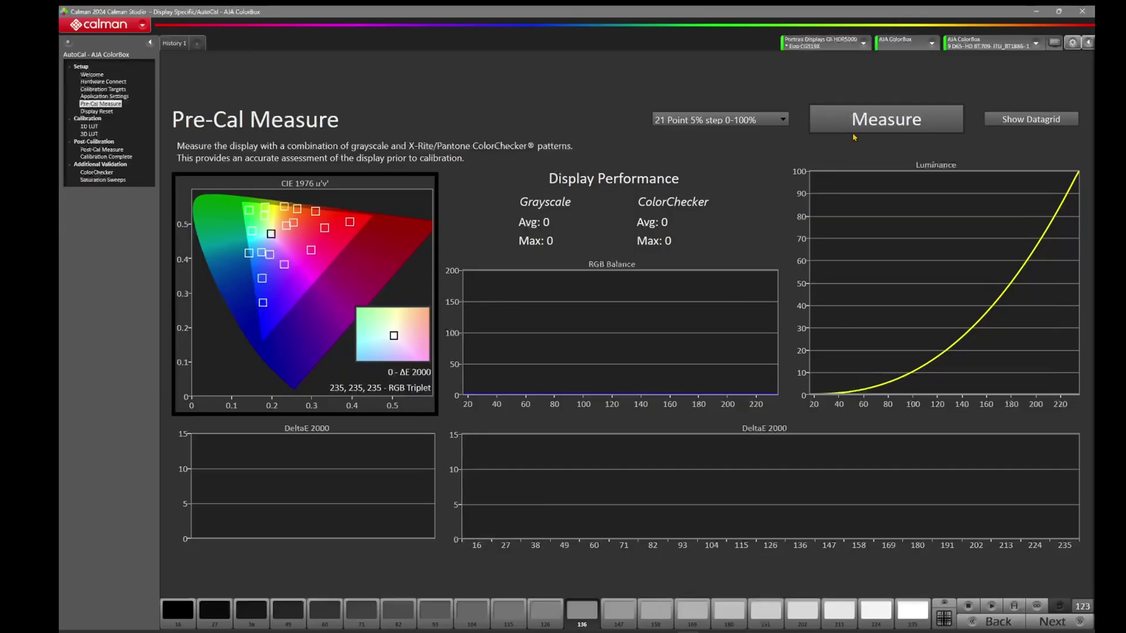
left_click(856, 133)
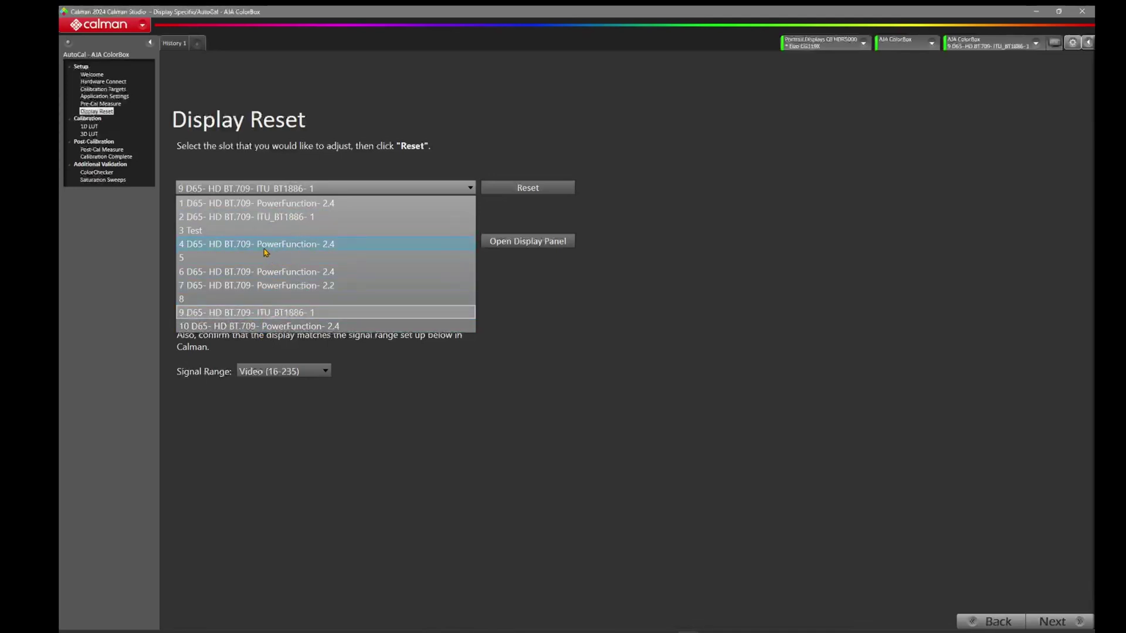
- Pick slot 5 instead of slot 9 as the Display Reset slot
left_click(204, 258)
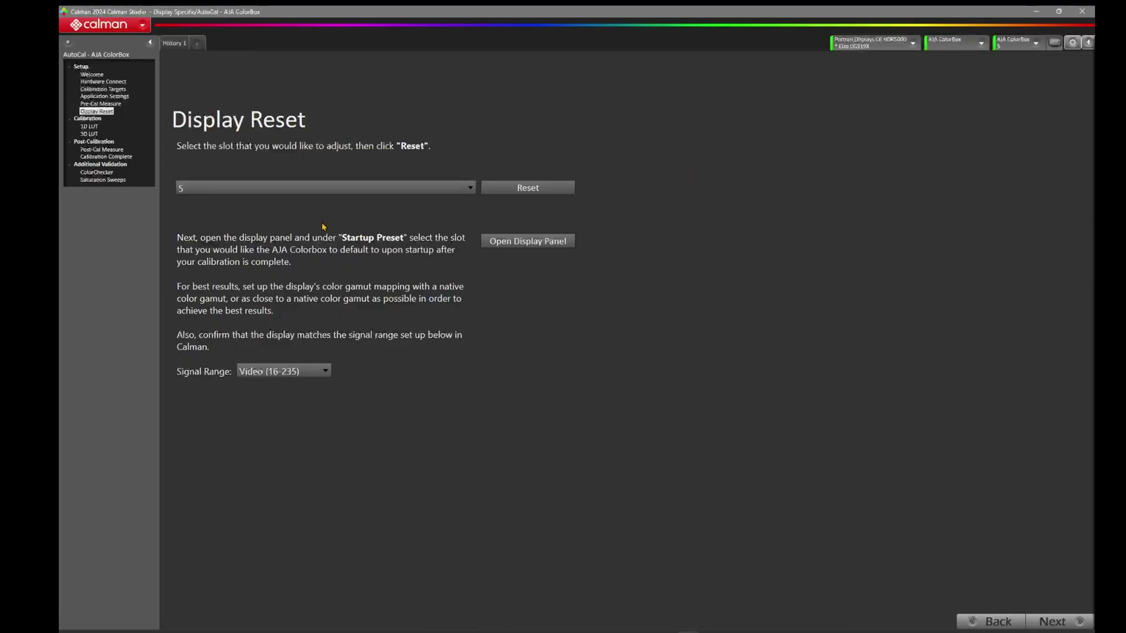
left_click(537, 245)
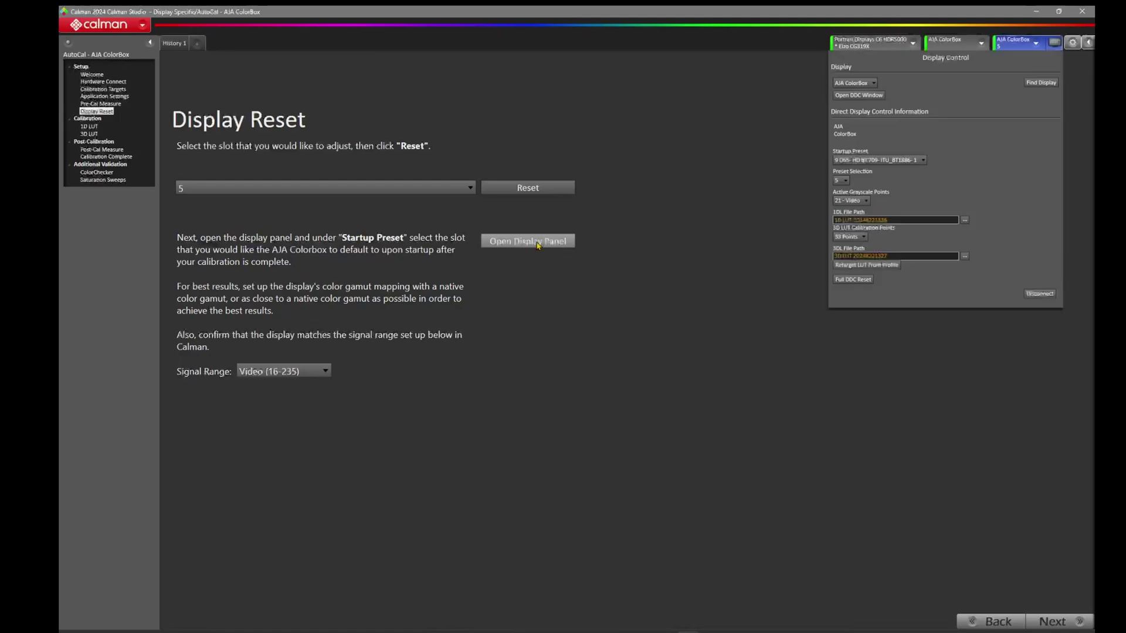
left_click(888, 161)
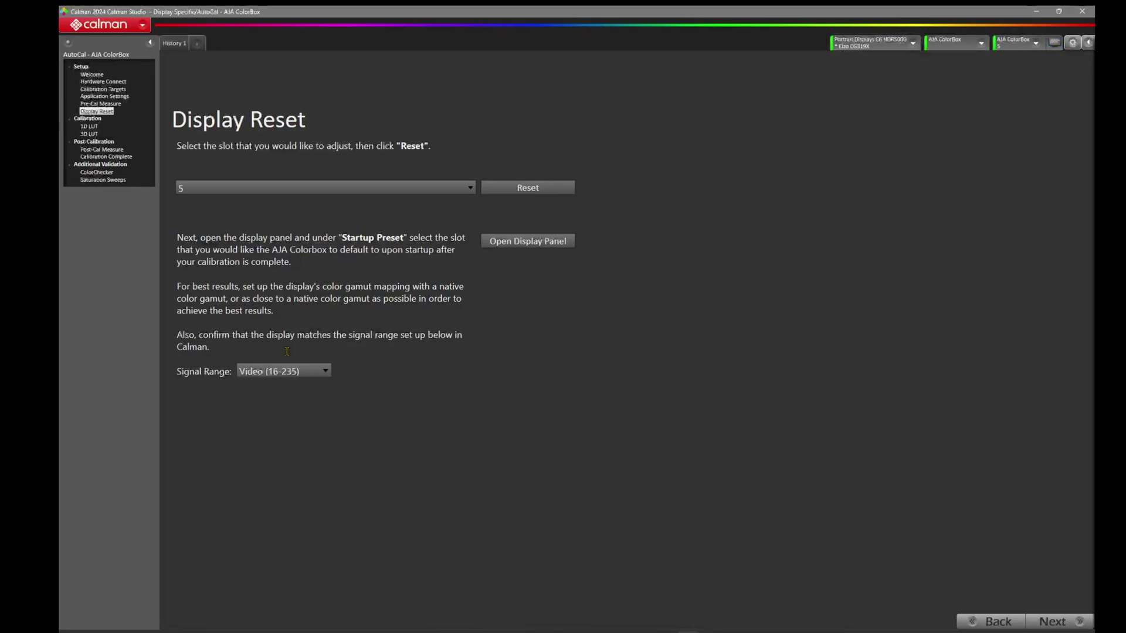
left_click(314, 374)
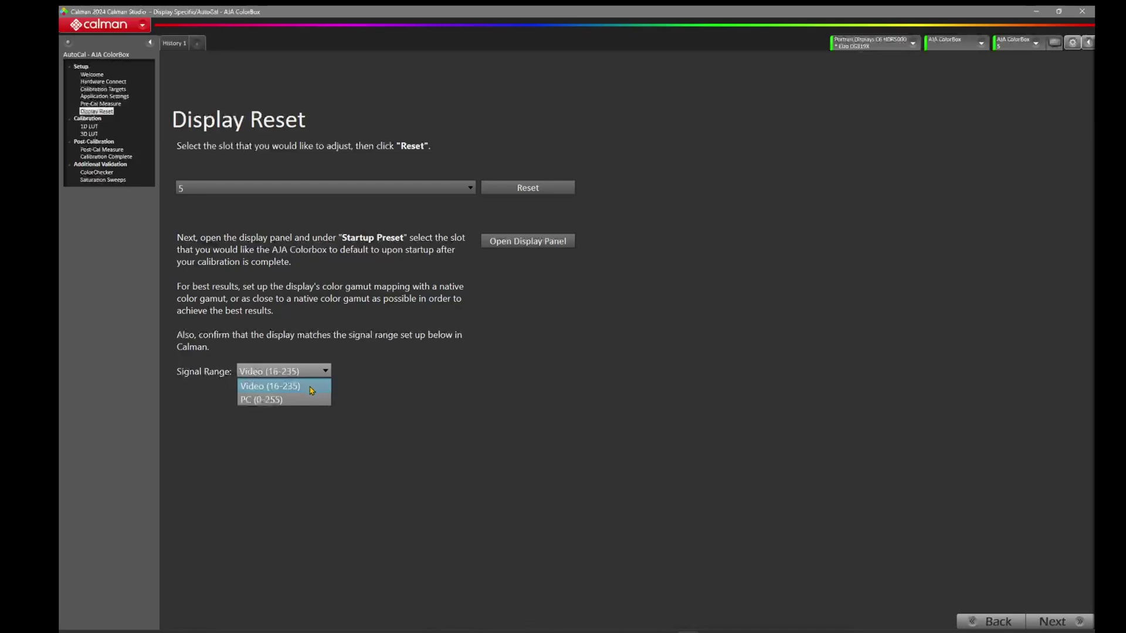
left_click(311, 387)
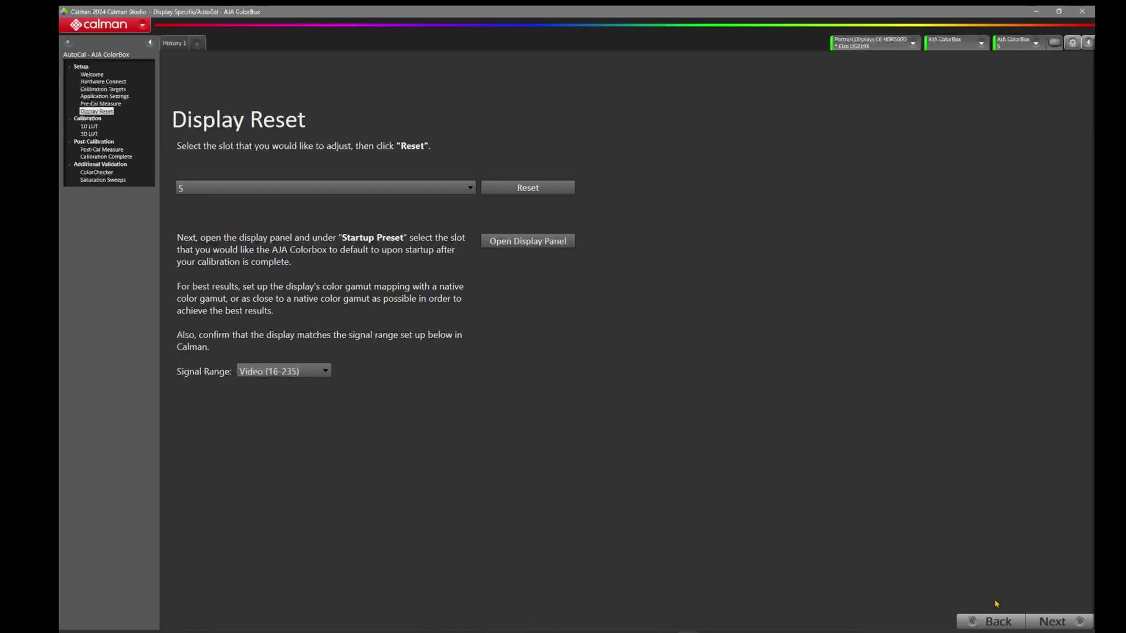
- Advance from Display Reset to the 1D LUT Calibration page set to 21 - Video
left_click(1050, 623)
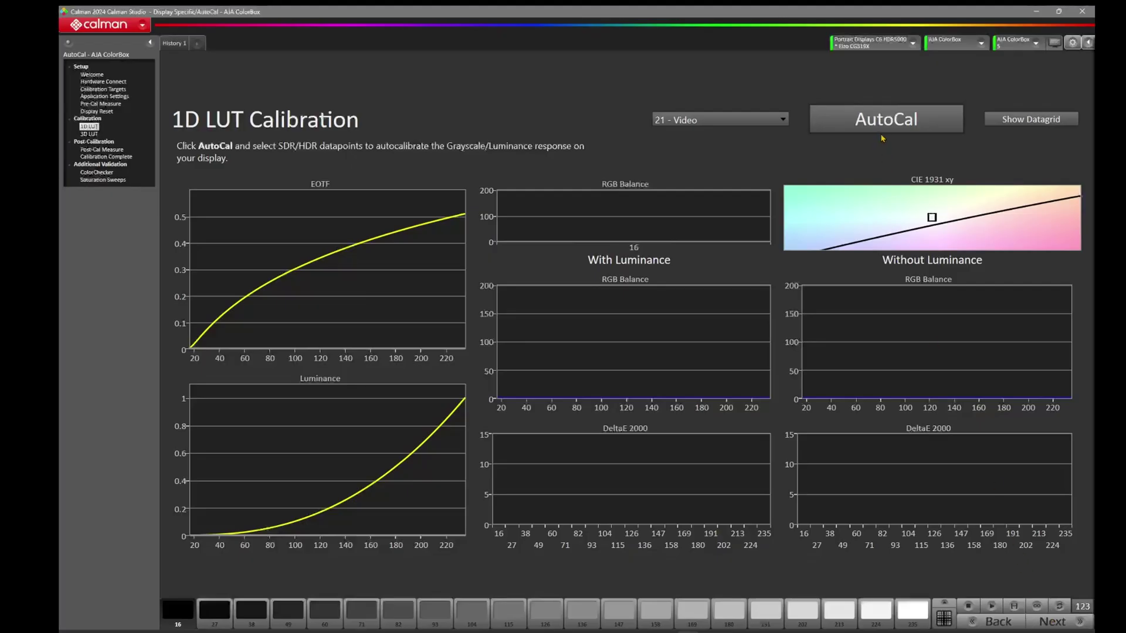
- Run the grayscale 1D LUT AutoCal to completion and acknowledge the completion message
left_click(885, 126)
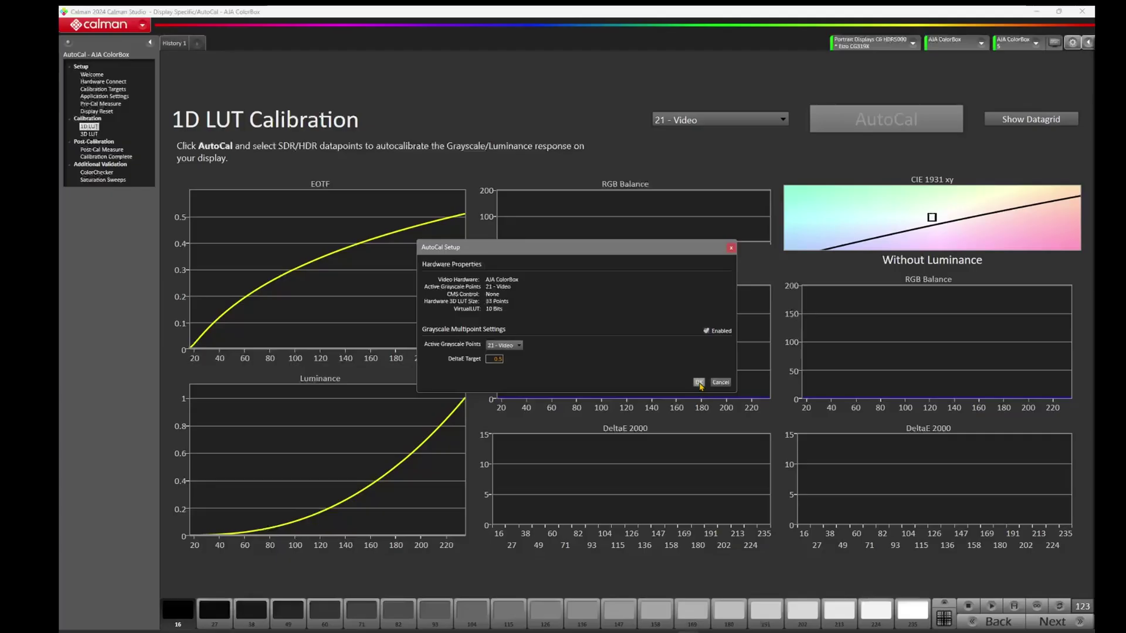
left_click(699, 383)
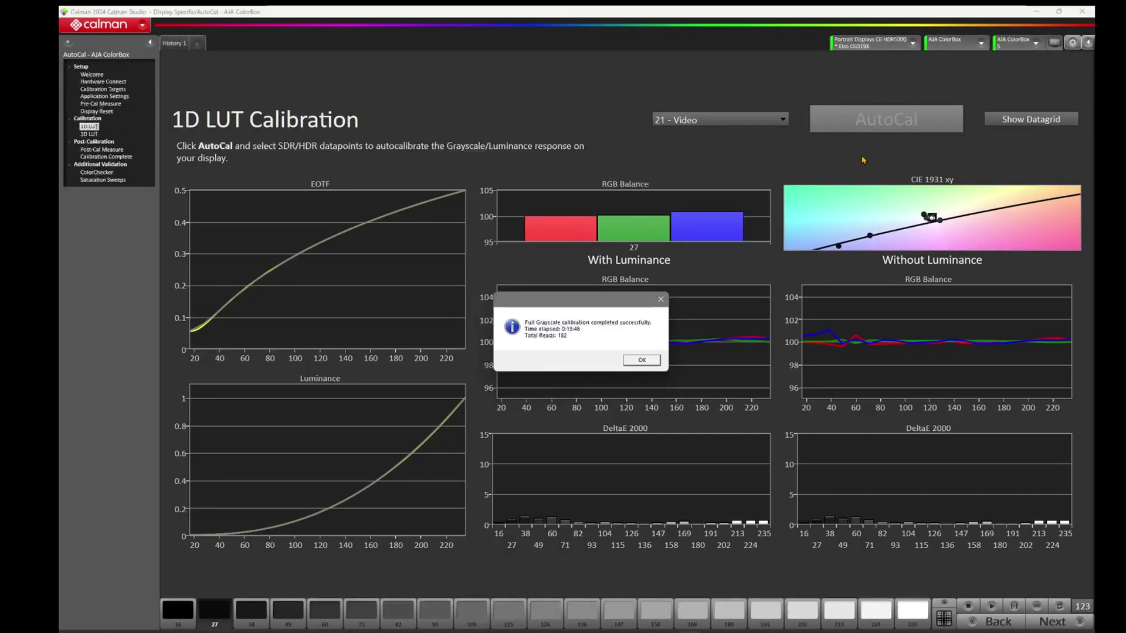
left_click(641, 362)
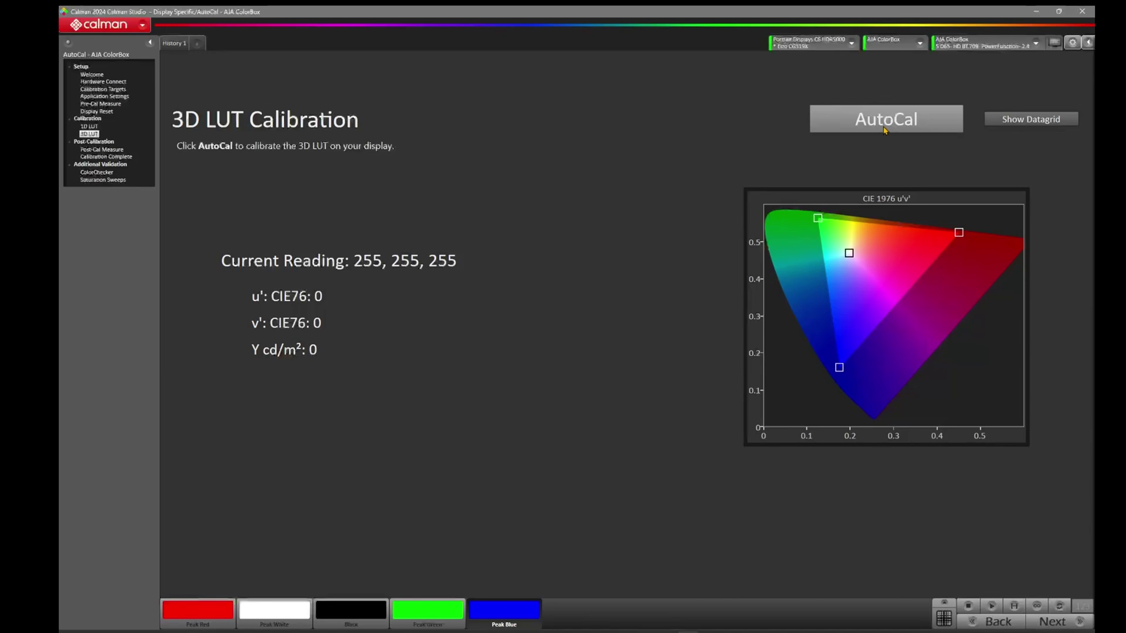
left_click(886, 125)
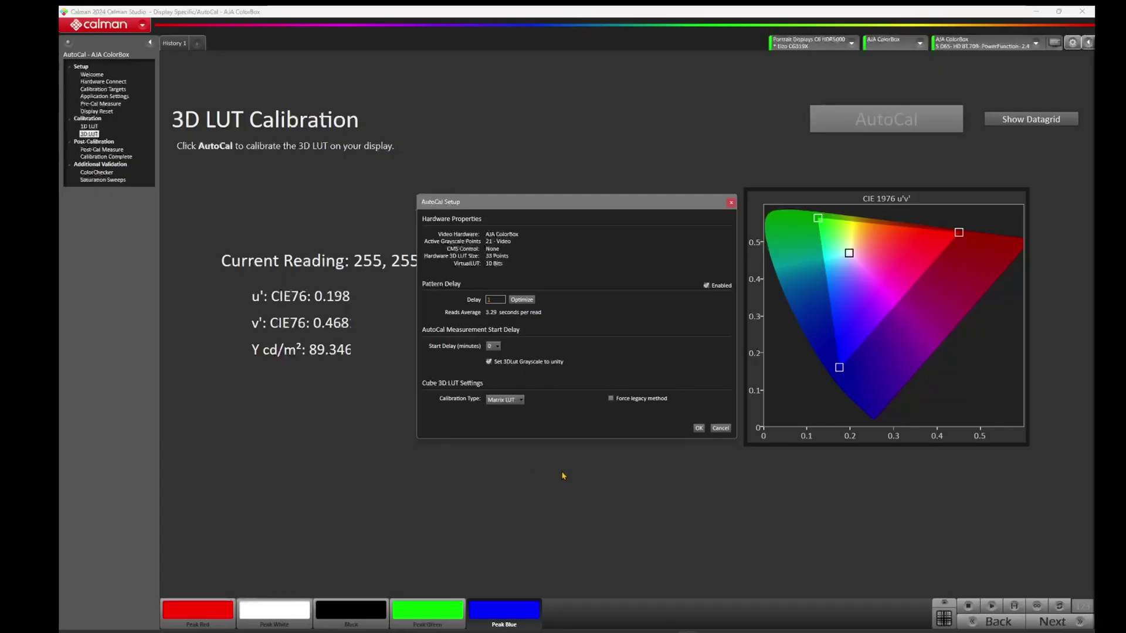
- Run the Matrix LUT 3D AutoCal and acknowledge its successful completion in 5 reads
left_click(698, 428)
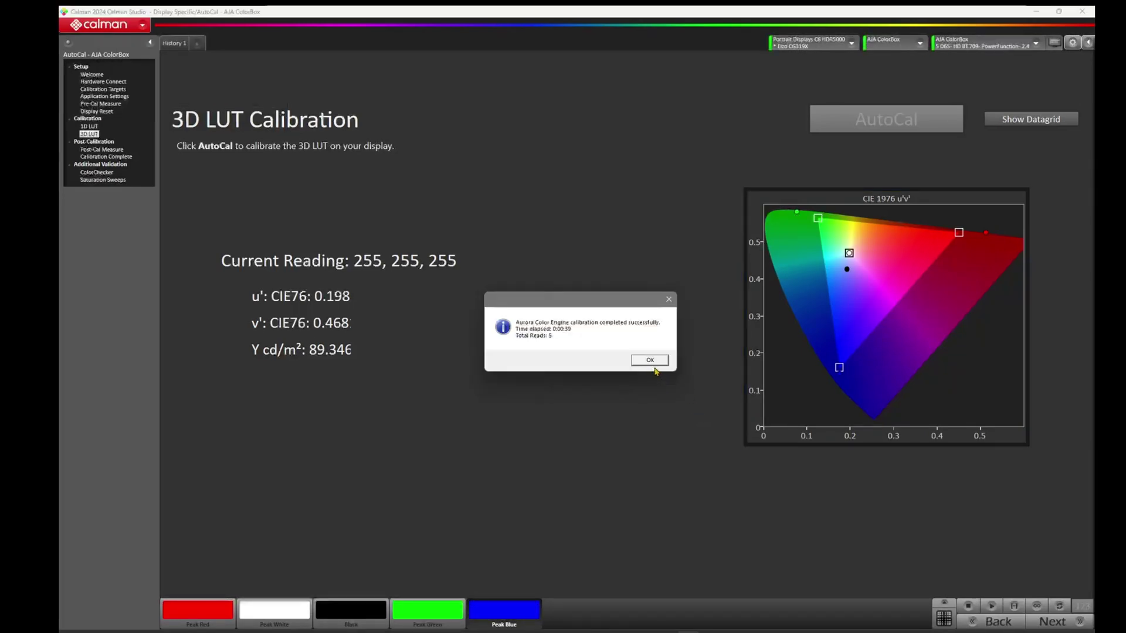
left_click(652, 363)
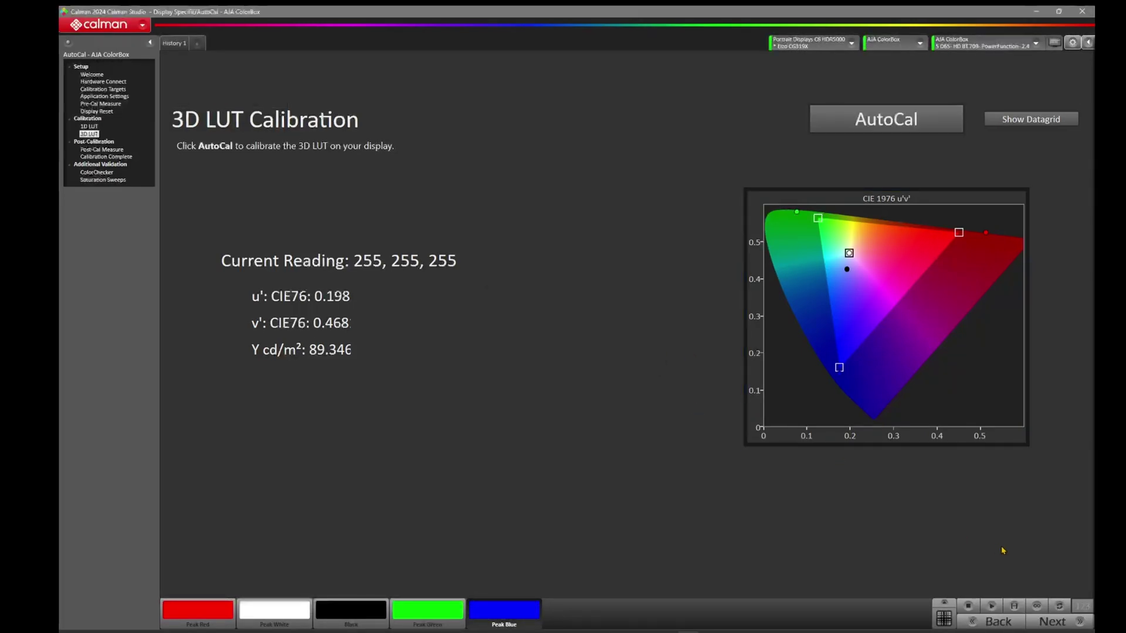
- Run the 21-point post-cal measurement (grayscale avg DeltaE 0.6508, ColorChecker 0.3166), then reach Calibration Complete
left_click(1049, 623)
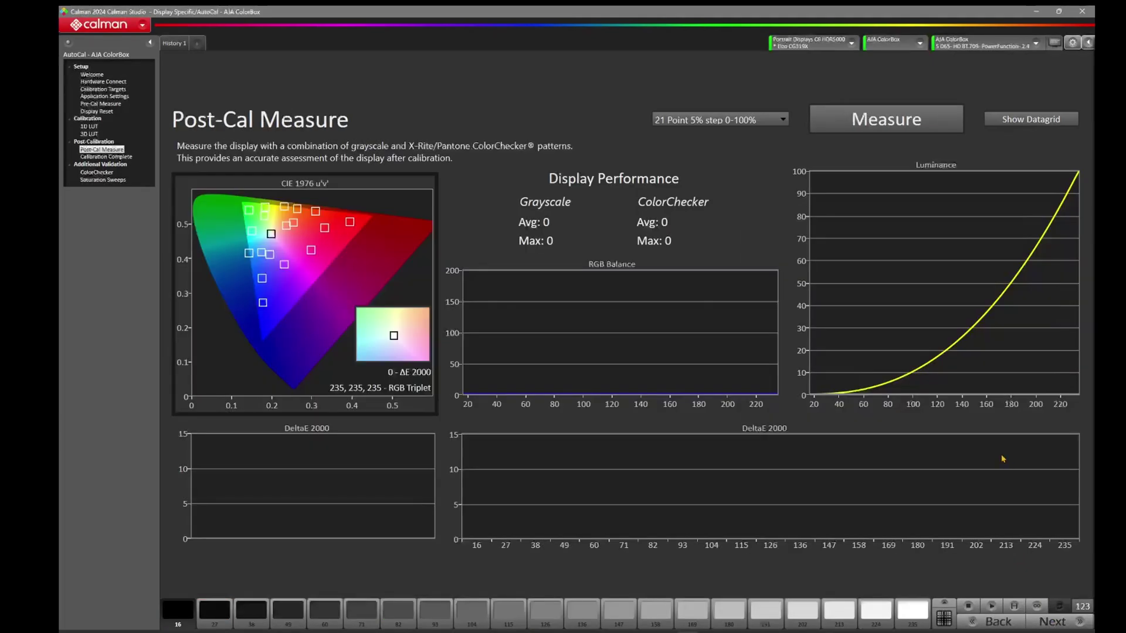
left_click(887, 125)
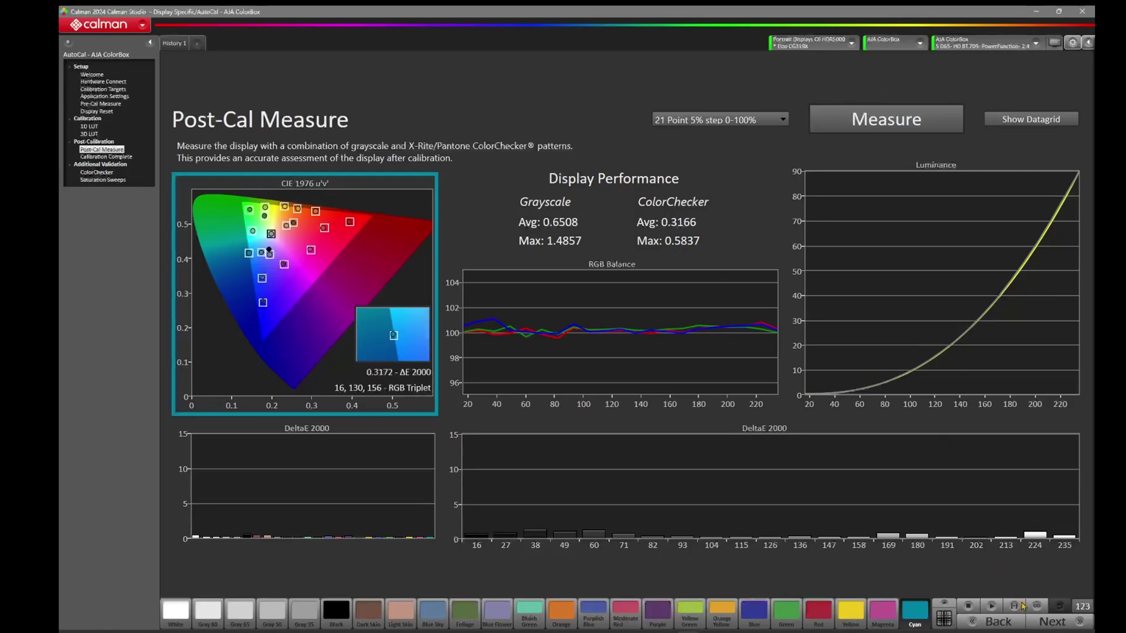
left_click(1052, 622)
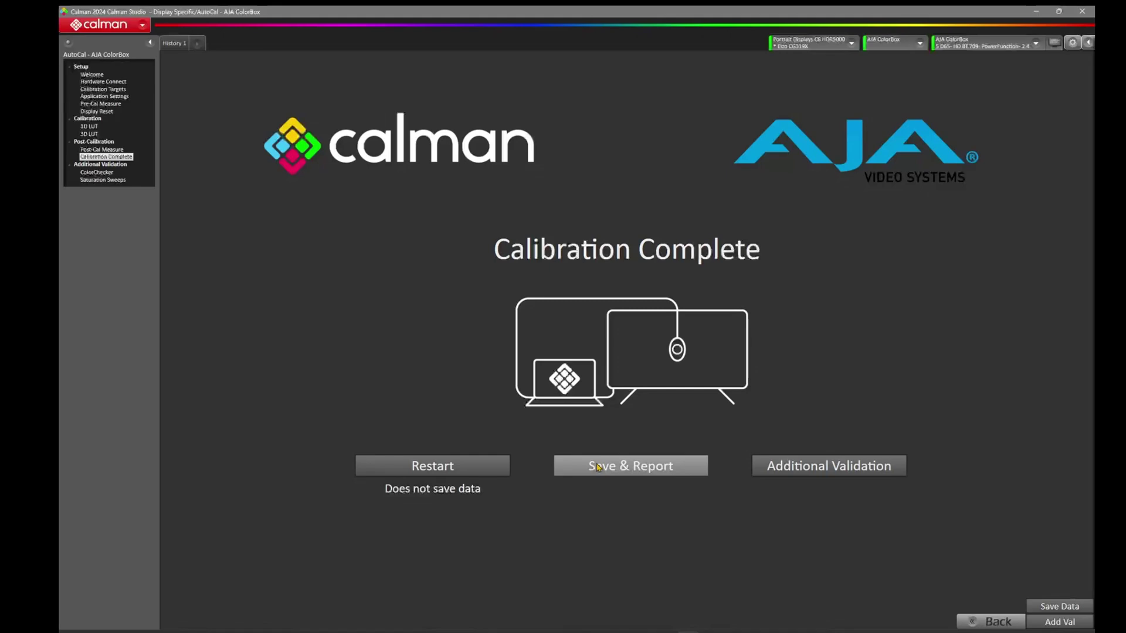
- Choose Additional Validation on the Calibration Complete page
left_click(814, 467)
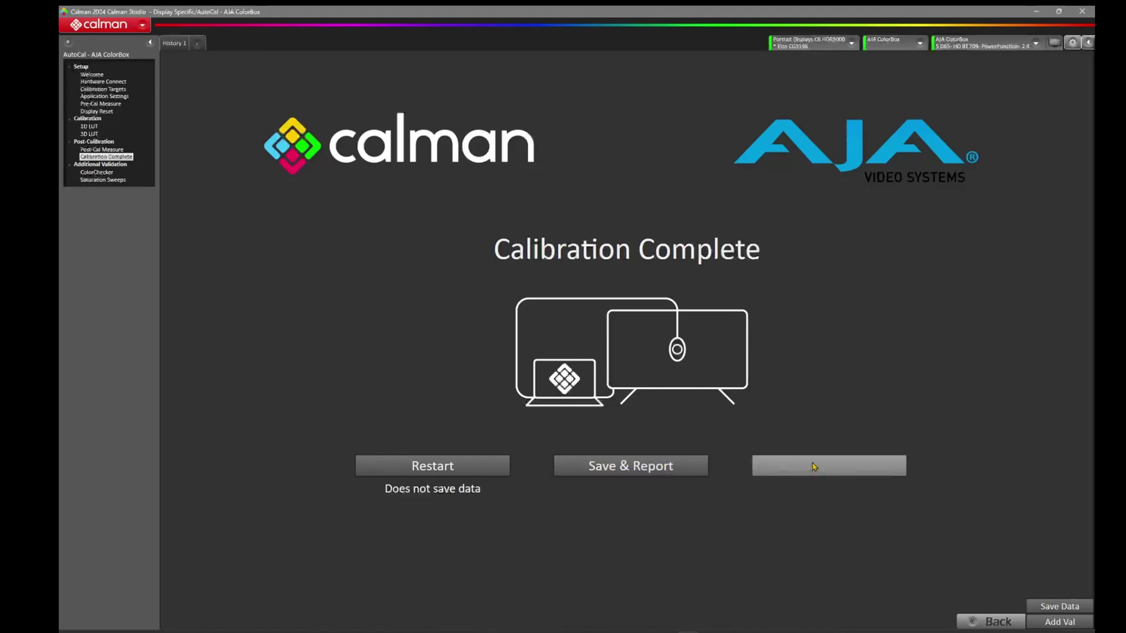